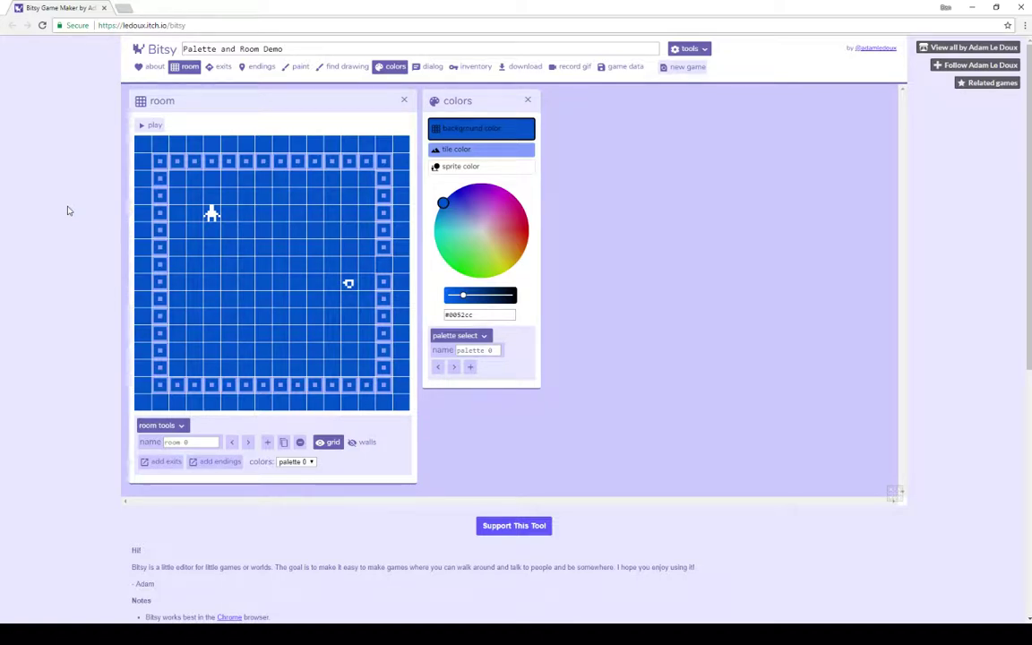
Start a playtest, dismiss the title text, and walk the avatar around the blue room.
{"action": "left_click", "coordinate": [154, 126]}
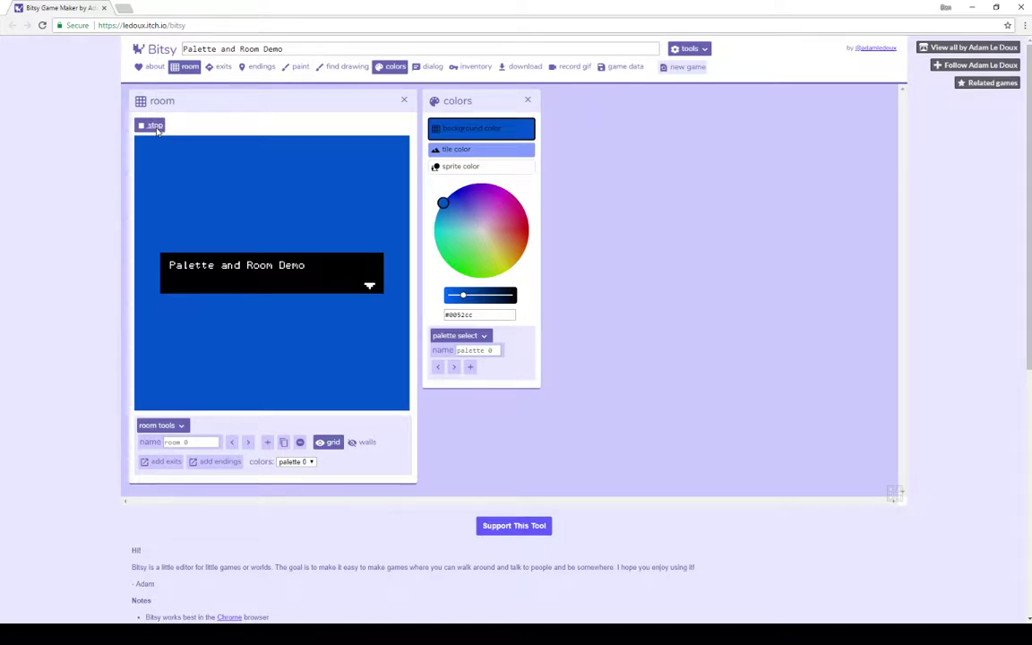
{"action": "key", "text": "space"}
{"action": "key", "text": "Right"}
{"action": "key", "text": "Right"}
{"action": "key", "text": "Right"}
{"action": "key", "text": "Right"}
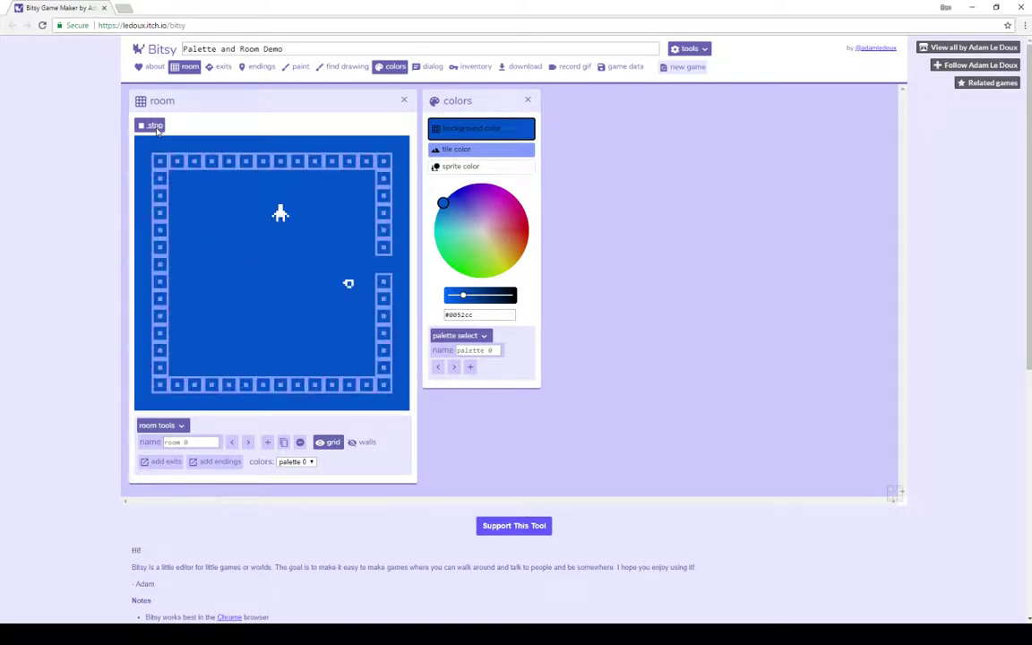
{"action": "key", "text": "Down"}
{"action": "key", "text": "Down"}
Walk the avatar onto the tea, close the cup of tea message, and step away.
{"action": "key", "text": "Down"}
{"action": "key", "text": "Down"}
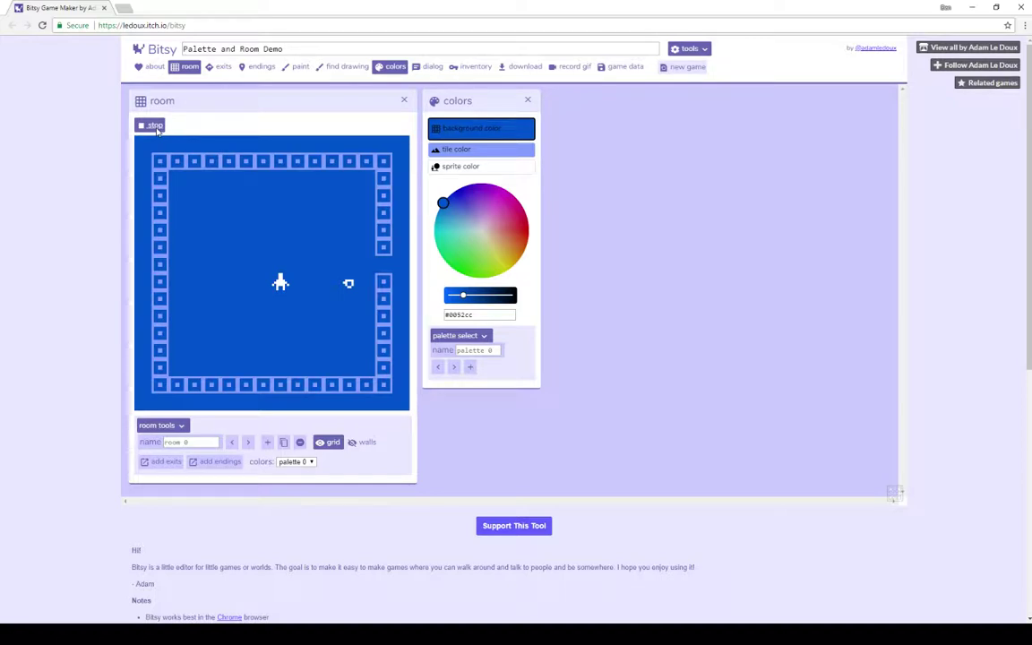
{"action": "key", "text": "Left"}
{"action": "key", "text": "Left"}
{"action": "key", "text": "Up"}
{"action": "key", "text": "Up"}
{"action": "key", "text": "Up"}
{"action": "key", "text": "Right"}
{"action": "key", "text": "Right"}
{"action": "key", "text": "Right"}
{"action": "key", "text": "Right"}
{"action": "key", "text": "Right"}
{"action": "key", "text": "Down"}
{"action": "key", "text": "Right"}
{"action": "key", "text": "Down"}
{"action": "key", "text": "Down"}
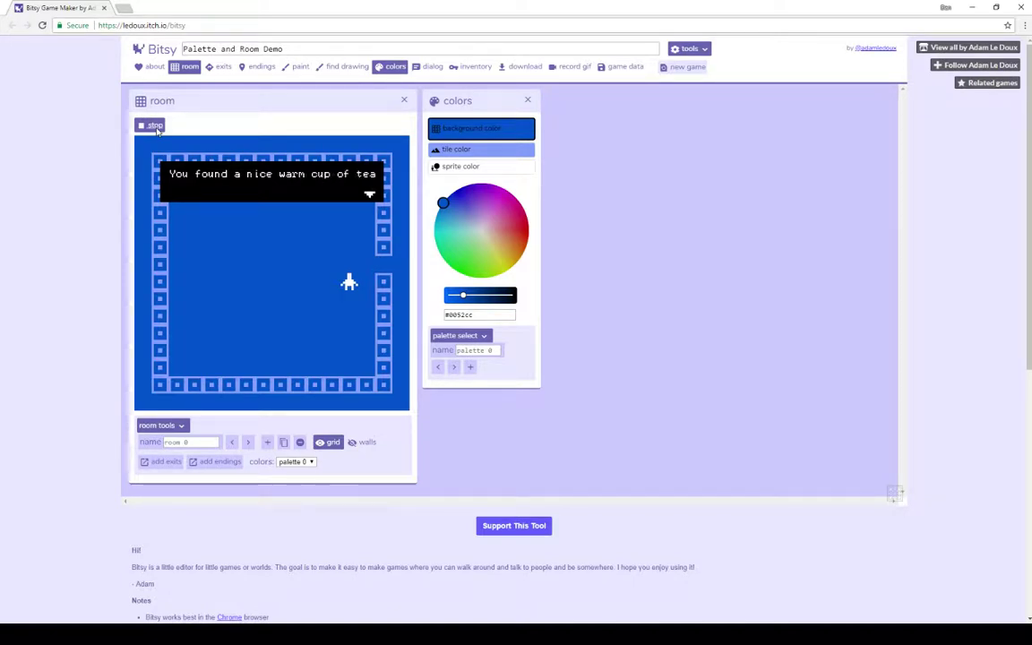
{"action": "key", "text": "Left"}
{"action": "key", "text": "Left"}
{"action": "key", "text": "Left"}
{"action": "key", "text": "Left"}
{"action": "key", "text": "Up"}
{"action": "key", "text": "Up"}
{"action": "key", "text": "Down"}
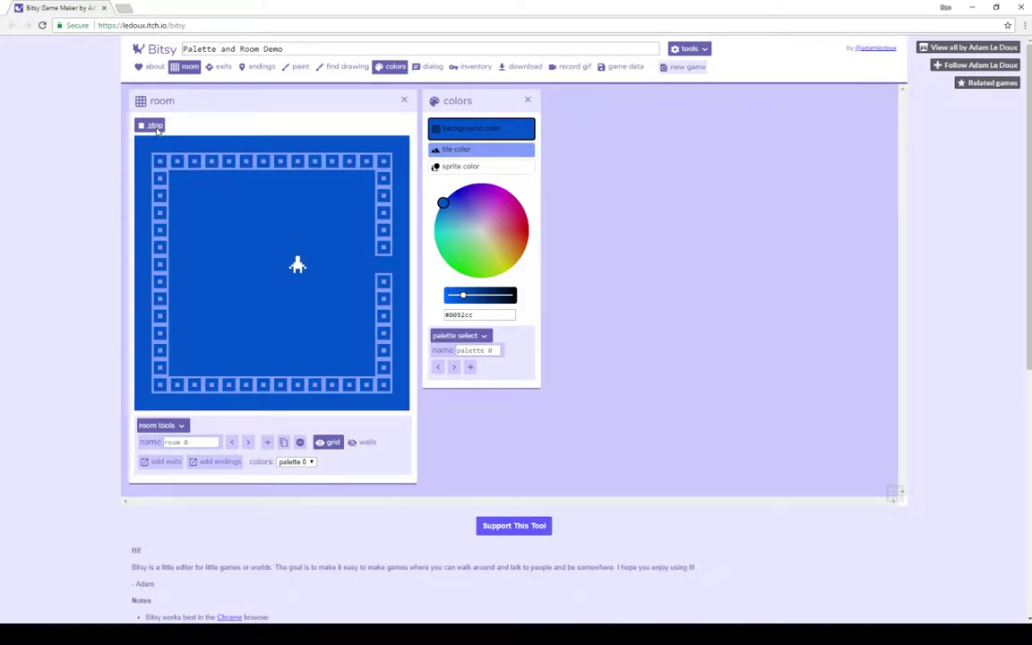
Walk through the right-wall exit into the pink room and move around it.
{"action": "key", "text": "Right"}
{"action": "key", "text": "Right"}
{"action": "key", "text": "Right"}
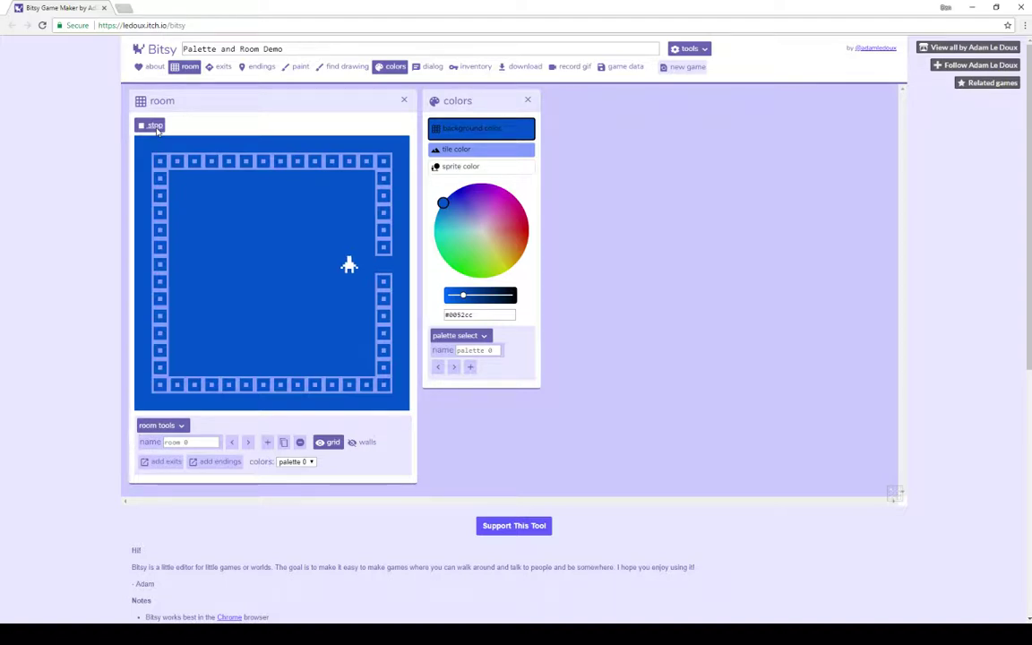
{"action": "key", "text": "Right"}
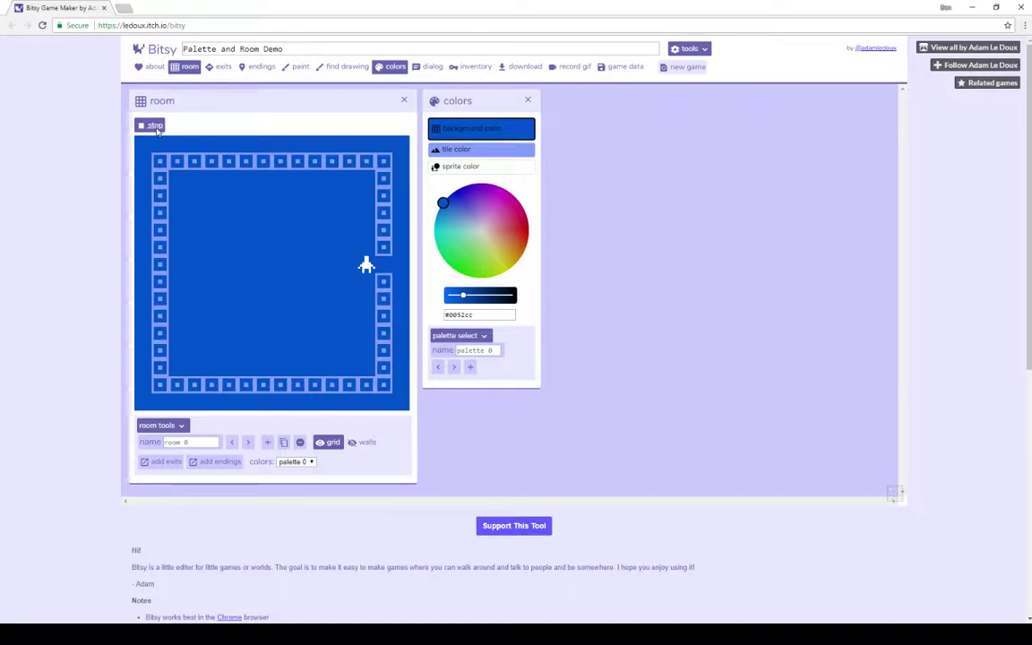
{"action": "key", "text": "Right"}
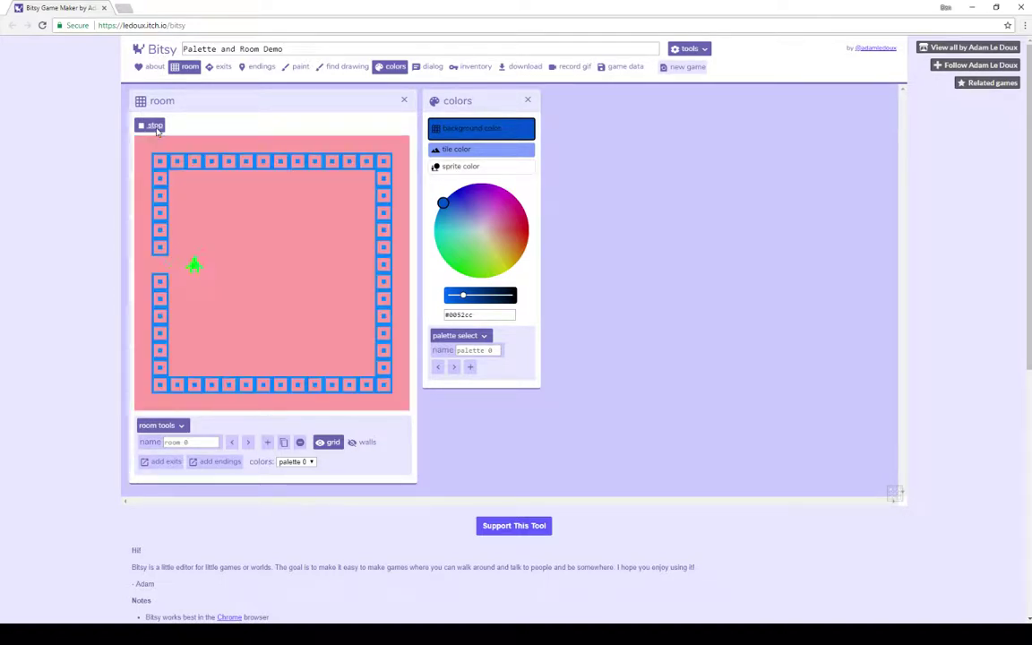
{"action": "key", "text": "Right"}
{"action": "key", "text": "Right"}
{"action": "key", "text": "Up"}
{"action": "key", "text": "Up"}
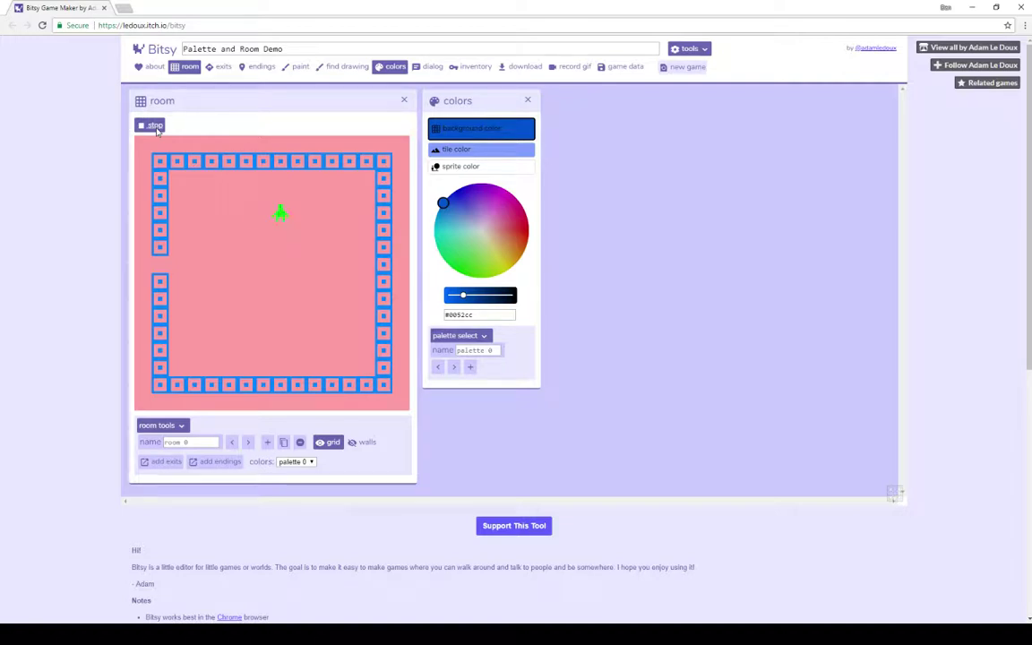
{"action": "key", "text": "Right"}
{"action": "key", "text": "Right"}
{"action": "key", "text": "Down"}
{"action": "key", "text": "Down"}
{"action": "key", "text": "Down"}
{"action": "key", "text": "Down"}
{"action": "key", "text": "Down"}
{"action": "key", "text": "Down"}
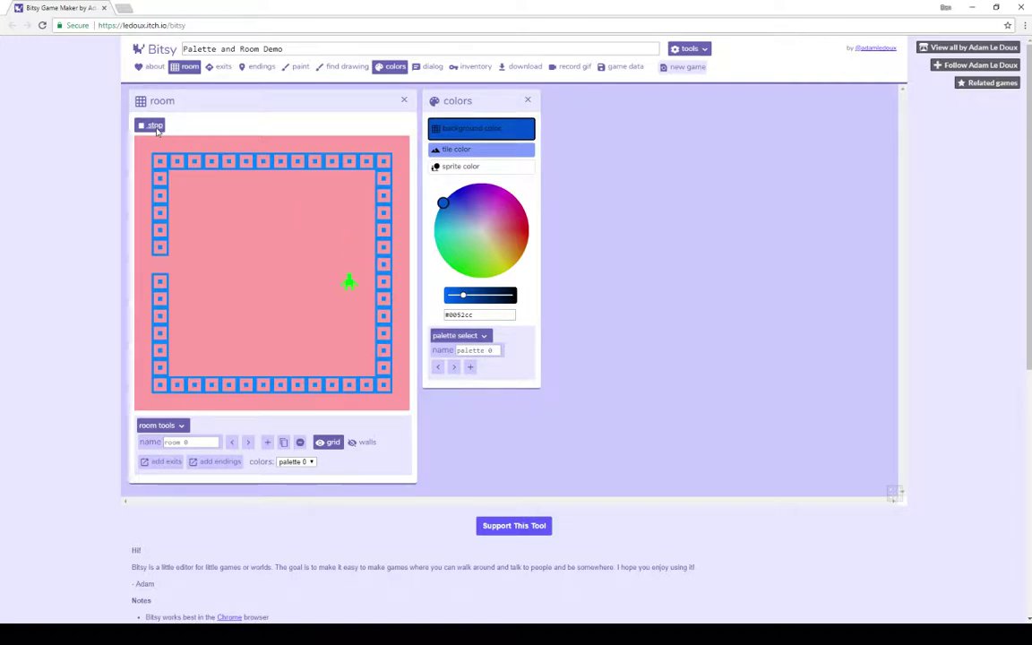
Line up with the pink room's left-wall gap and walk back into the blue room.
{"action": "key", "text": "Left"}
{"action": "key", "text": "Left"}
{"action": "key", "text": "Left"}
{"action": "key", "text": "Left"}
{"action": "key", "text": "Up"}
{"action": "key", "text": "Up"}
{"action": "key", "text": "Down"}
{"action": "key", "text": "Left"}
{"action": "key", "text": "Left"}
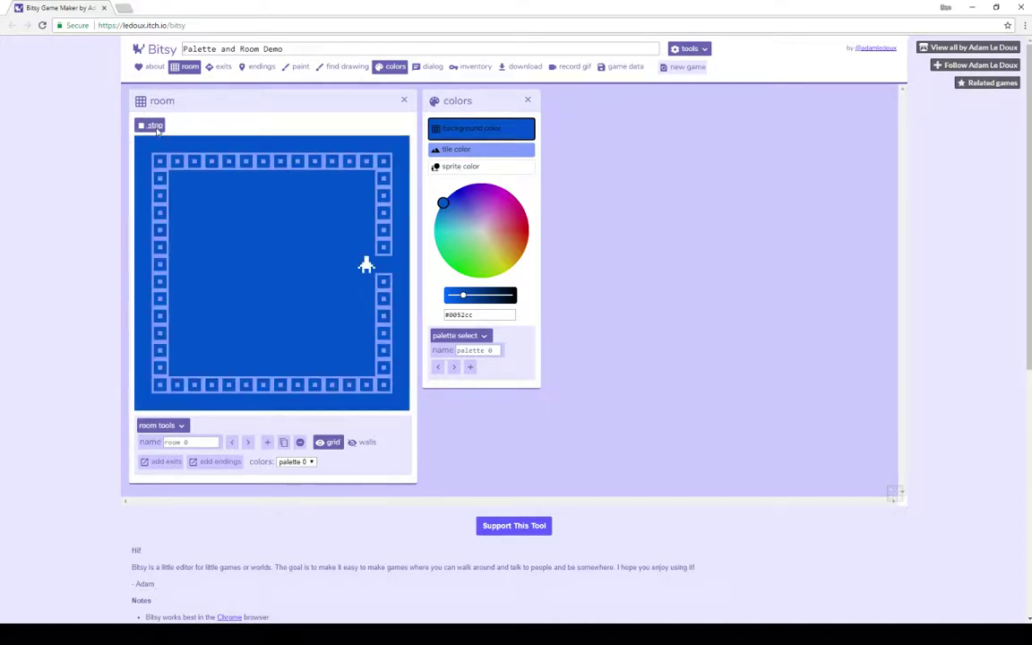
Step back and forth through the gap between rooms, ending in the blue room.
{"action": "key", "text": "Left"}
{"action": "key", "text": "Right"}
{"action": "key", "text": "Right"}
{"action": "key", "text": "Right"}
{"action": "key", "text": "Right"}
{"action": "key", "text": "Left"}
{"action": "key", "text": "Left"}
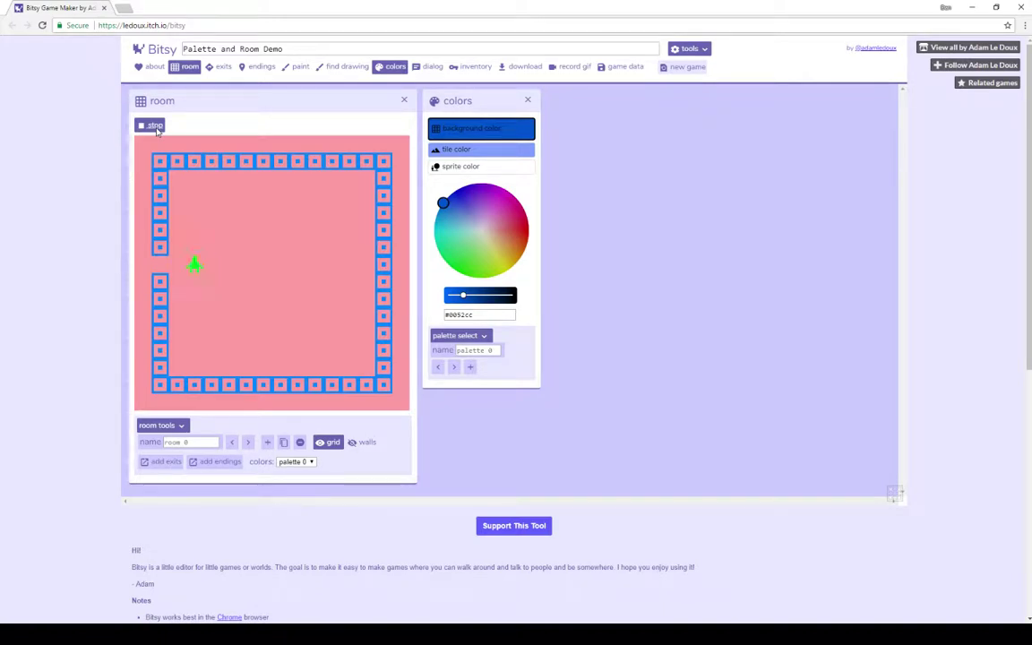
{"action": "key", "text": "Left"}
{"action": "key", "text": "Left"}
{"action": "key", "text": "Left"}
{"action": "key", "text": "Left"}
{"action": "key", "text": "Left"}
{"action": "key", "text": "Right"}
{"action": "key", "text": "Right"}
{"action": "key", "text": "Right"}
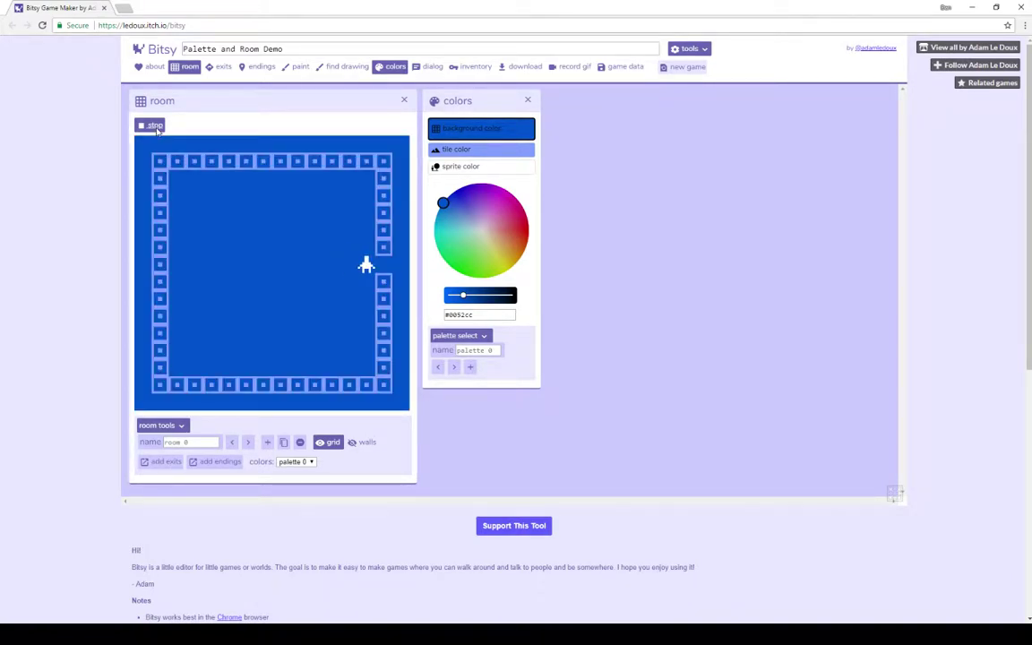
{"action": "key", "text": "Right"}
{"action": "key", "text": "Left"}
{"action": "key", "text": "Right"}
{"action": "key", "text": "Left"}
{"action": "key", "text": "Right"}
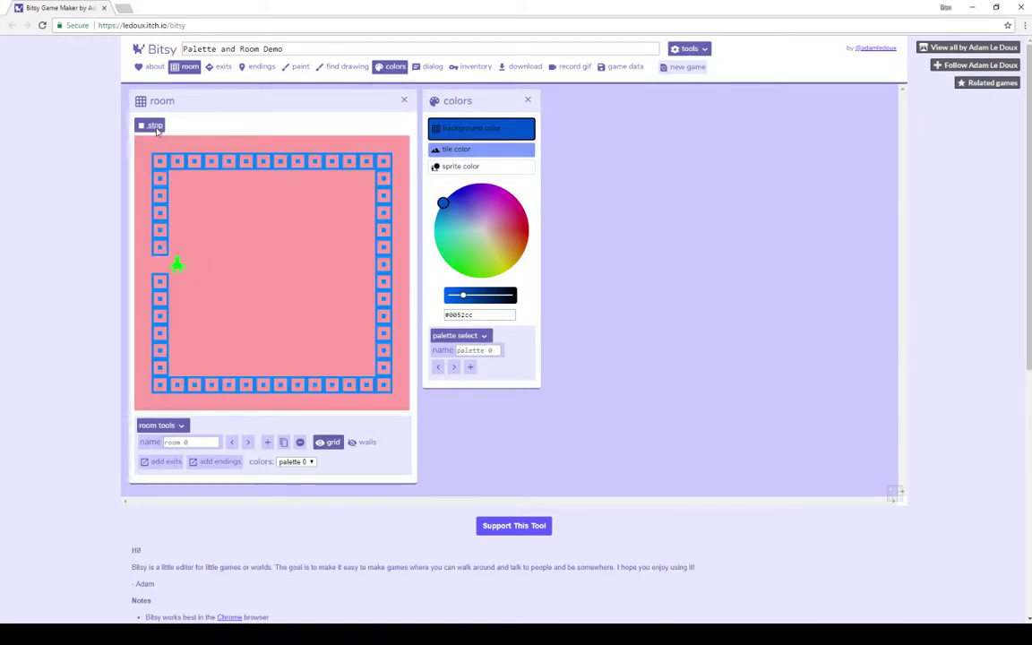
{"action": "key", "text": "Right"}
{"action": "key", "text": "Right"}
{"action": "key", "text": "Right"}
{"action": "key", "text": "Left"}
{"action": "key", "text": "Left"}
{"action": "key", "text": "Left"}
{"action": "key", "text": "Left"}
{"action": "key", "text": "Left"}
{"action": "key", "text": "Left"}
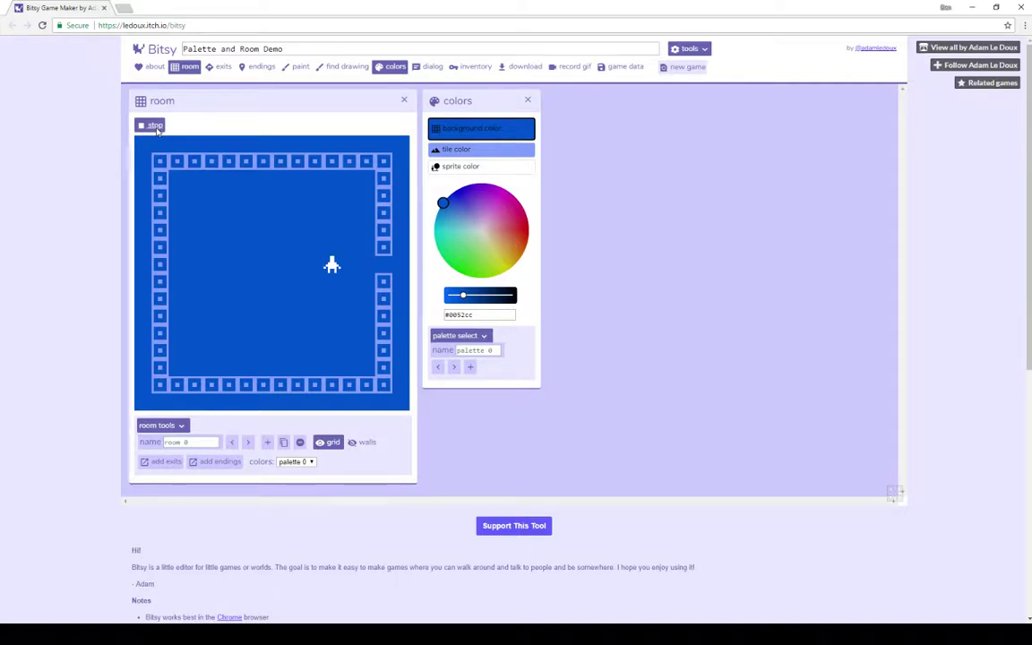
Stop the playtest to return to the editor showing blue room 0.
{"action": "left_click", "coordinate": [156, 128]}
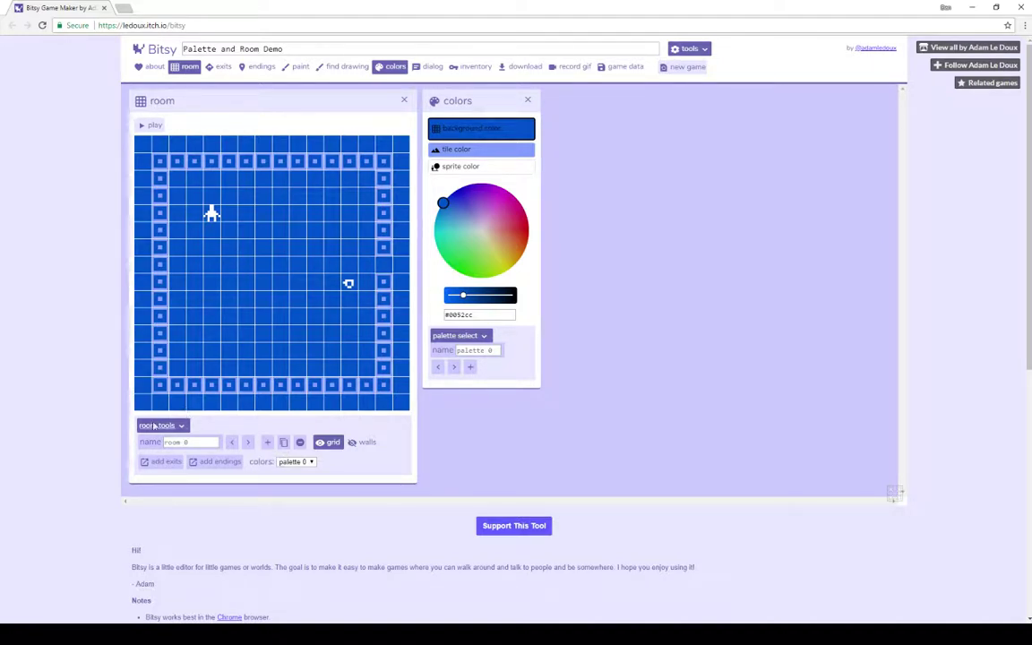
Switch to room 1 and advance the colors panel to palette 1 (background #fe9da1).
{"action": "left_click", "coordinate": [250, 443]}
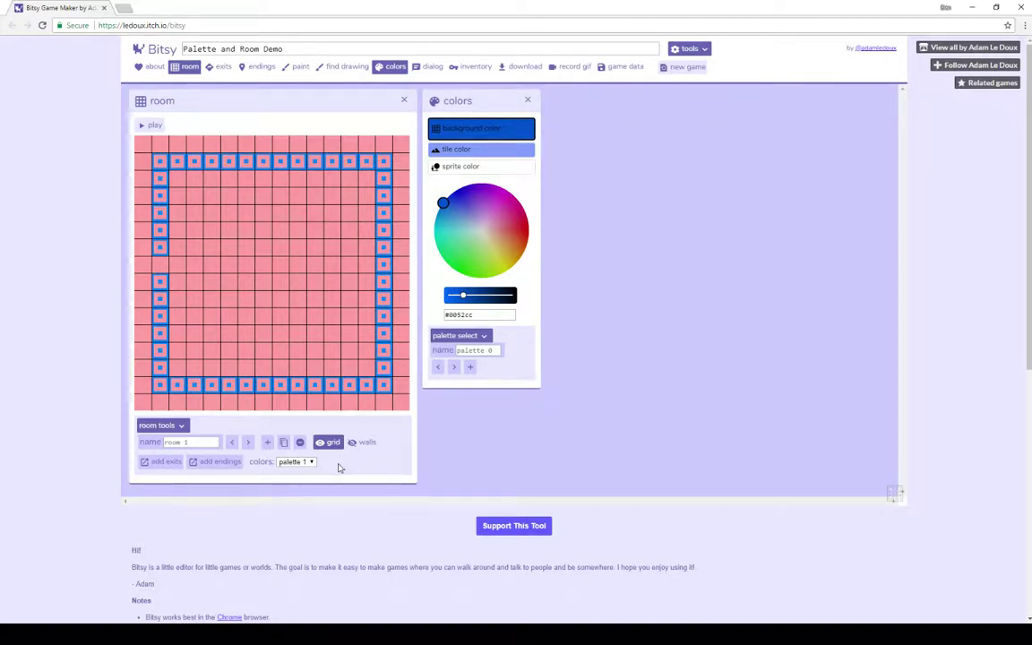
{"action": "left_click", "coordinate": [454, 366]}
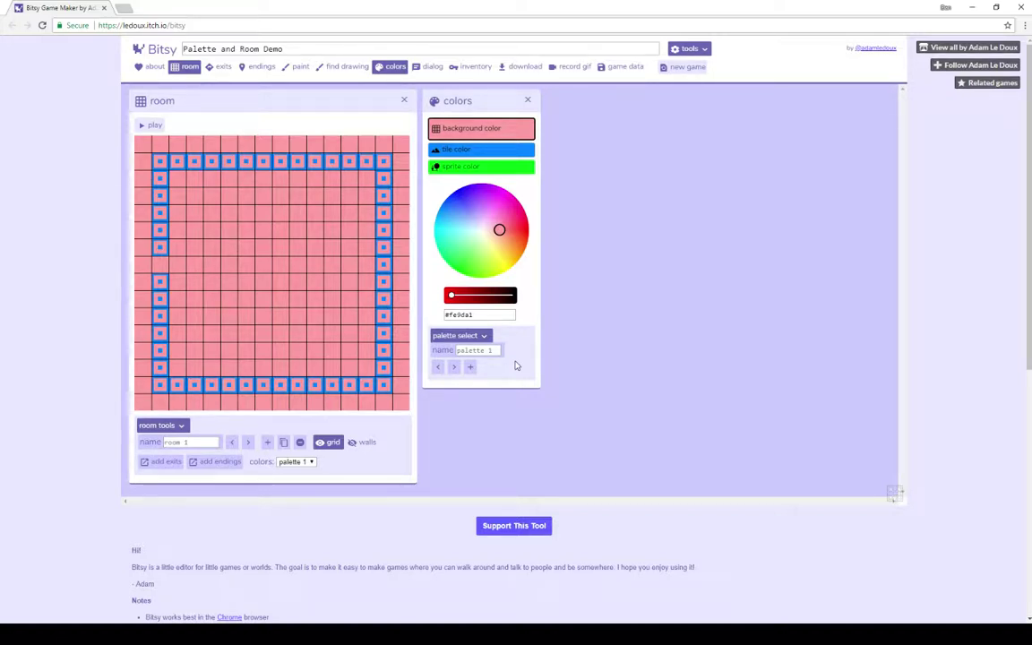
In room 0, open the exits editor and select the right-wall exit leading to room 1.
{"action": "left_click", "coordinate": [232, 442]}
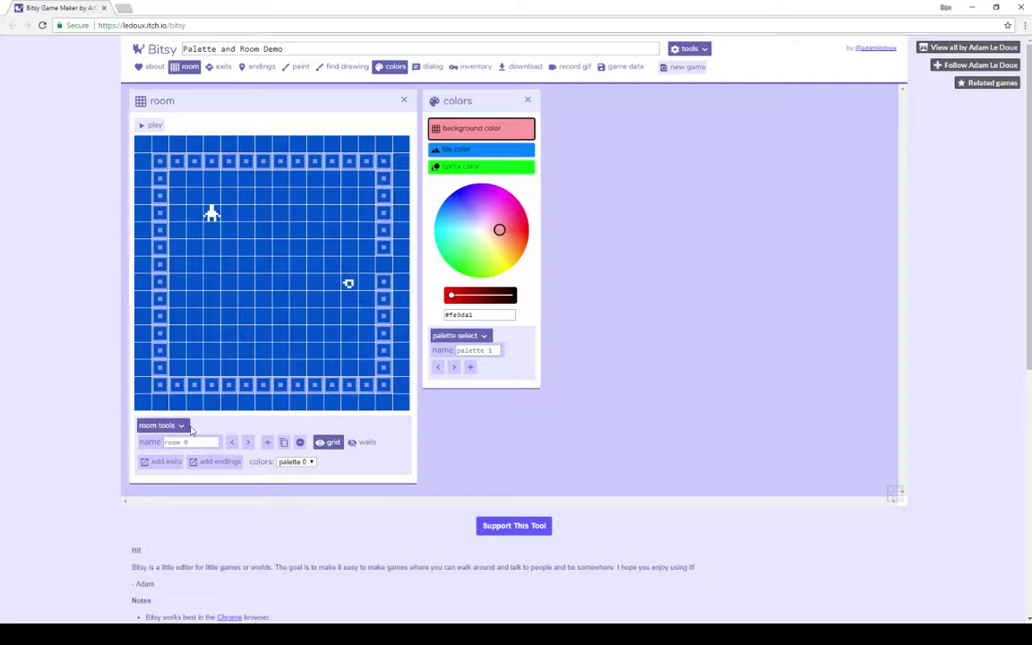
{"action": "left_click", "coordinate": [164, 462]}
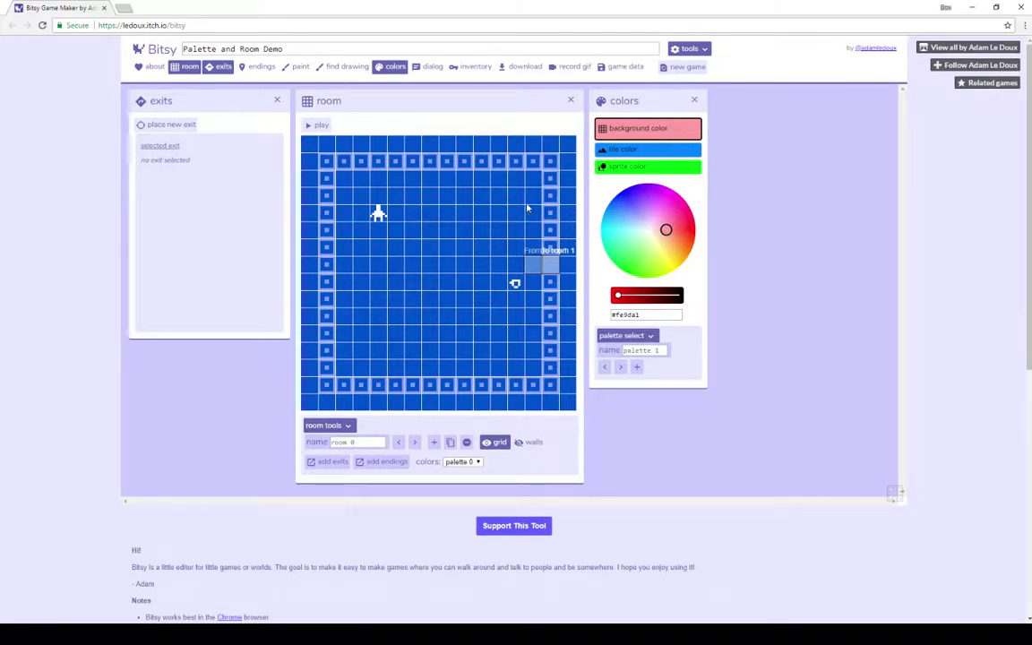
{"action": "left_click", "coordinate": [544, 266]}
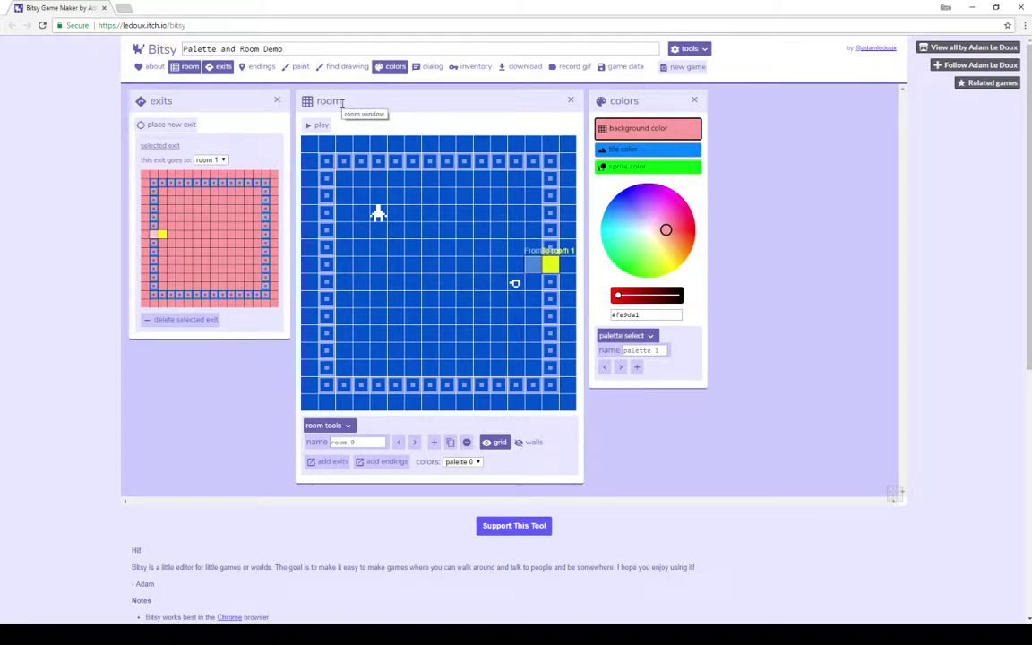
Show room 1 and select its left-wall exit tile leading back to room 0.
{"action": "left_click", "coordinate": [414, 443]}
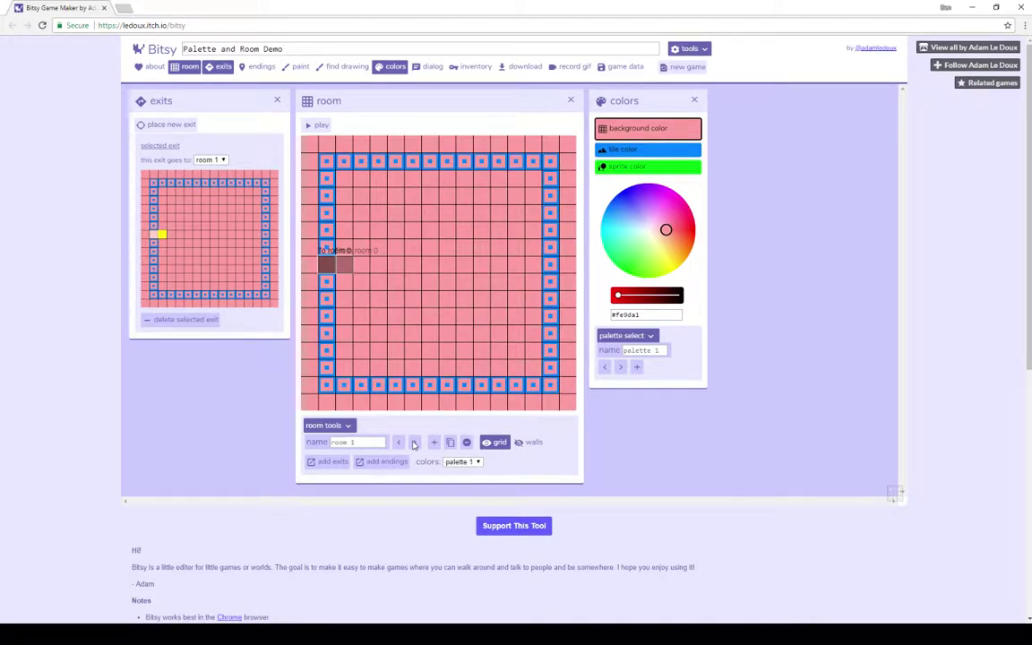
{"action": "left_click", "coordinate": [327, 266]}
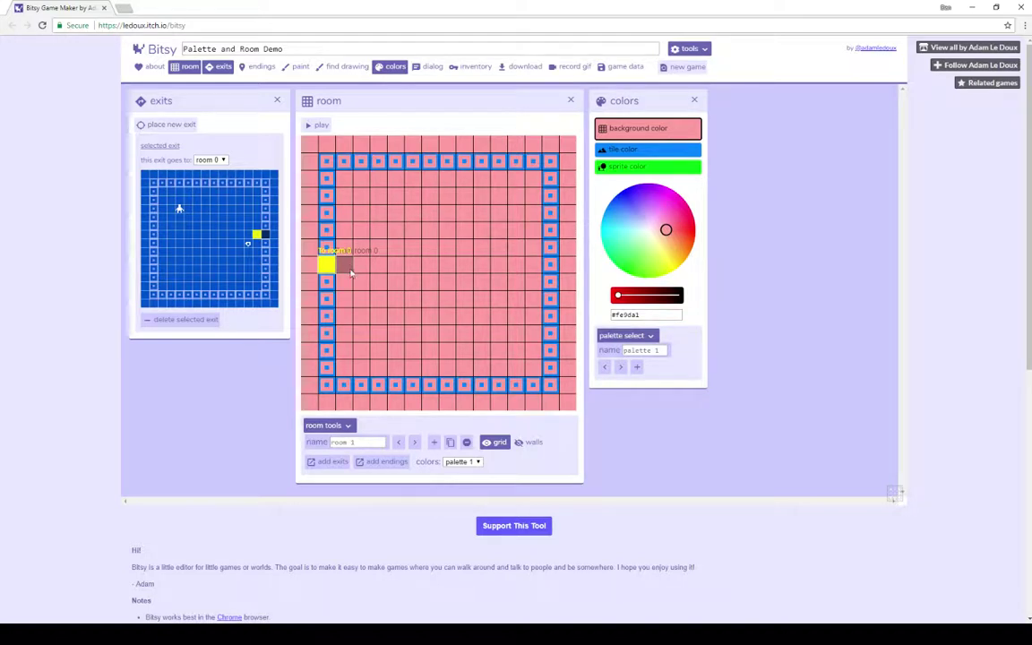
{"action": "left_click", "coordinate": [225, 160]}
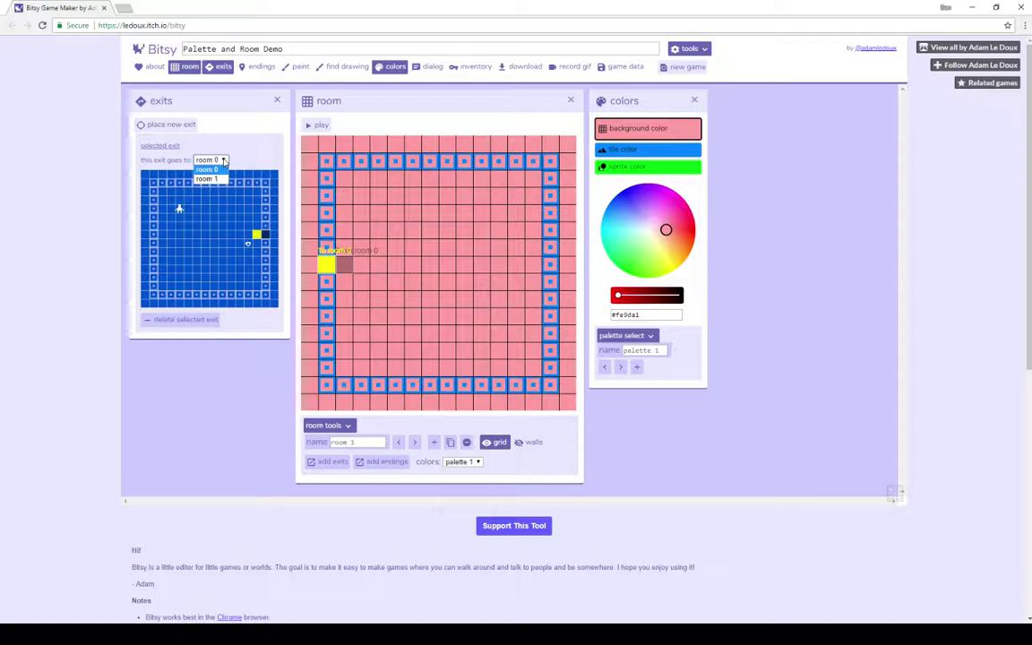
{"action": "left_click", "coordinate": [225, 160]}
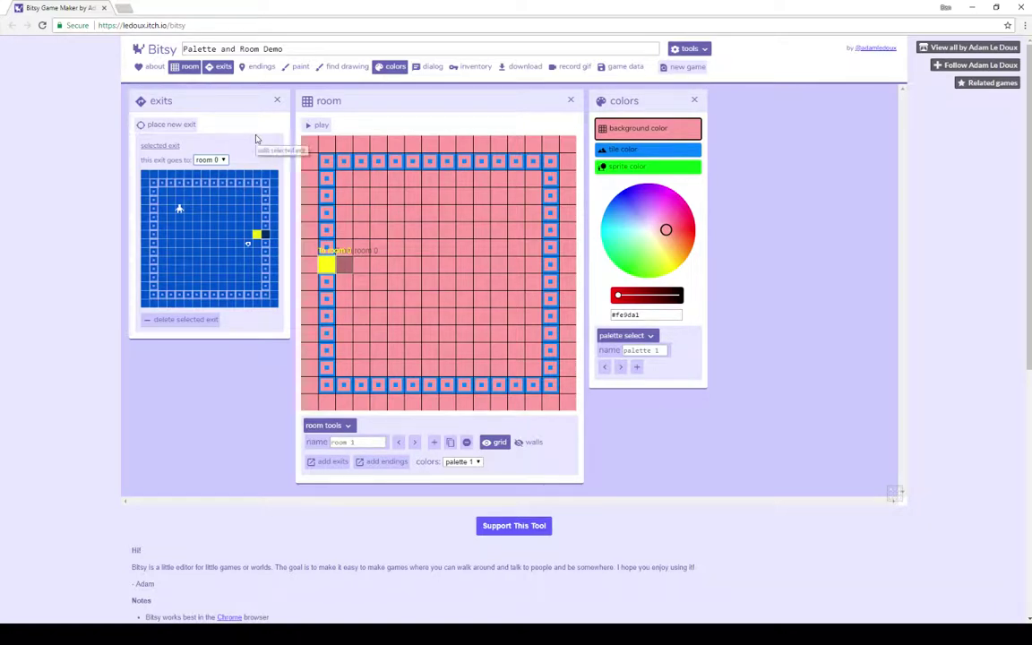
Playtest again, walking the avatar right through the exit into room 1, then left back into room 0.
{"action": "left_click", "coordinate": [316, 124]}
{"action": "key", "text": "Down"}
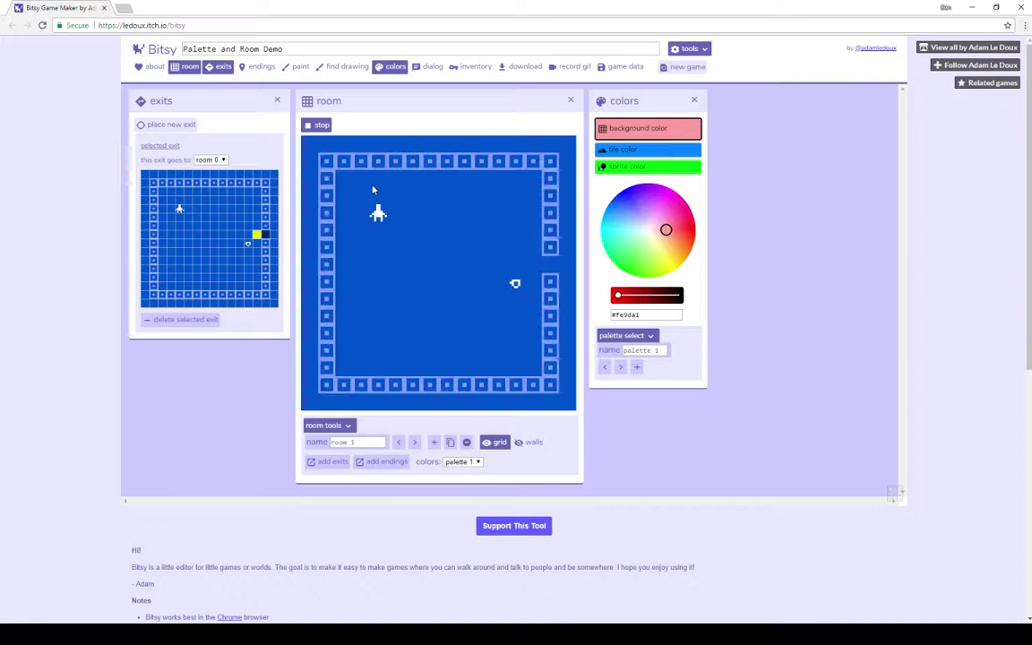
{"action": "key", "text": "Down"}
{"action": "key", "text": "Down"}
{"action": "key", "text": "Right"}
{"action": "key", "text": "Right"}
{"action": "key", "text": "Right"}
{"action": "key", "text": "Down"}
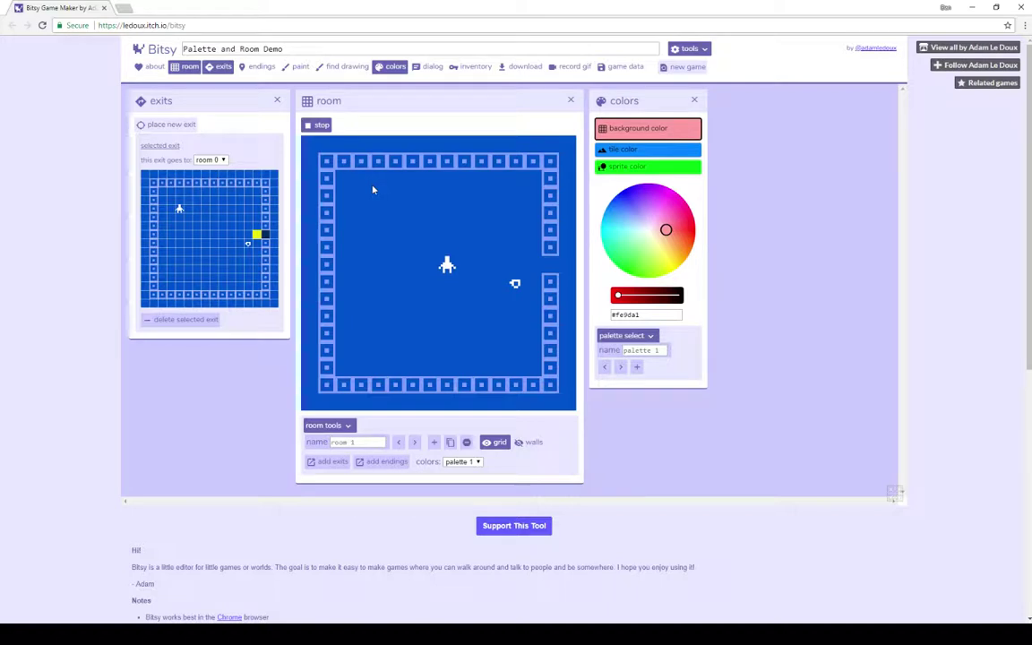
{"action": "key", "text": "Right"}
{"action": "key", "text": "Right"}
{"action": "key", "text": "Right"}
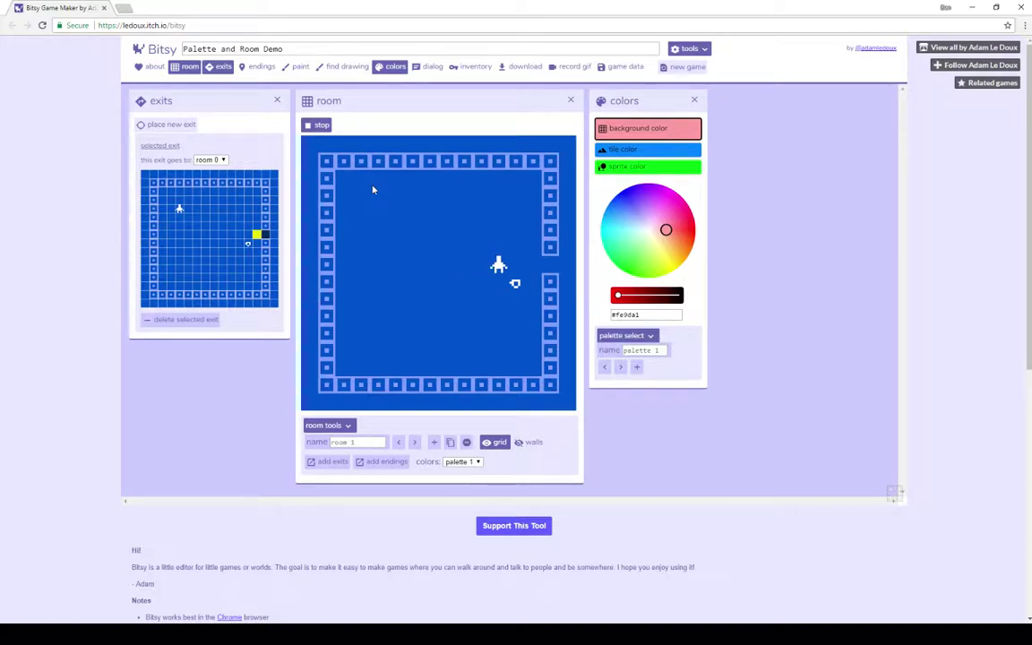
{"action": "key", "text": "Right"}
{"action": "key", "text": "Right"}
{"action": "key", "text": "Right"}
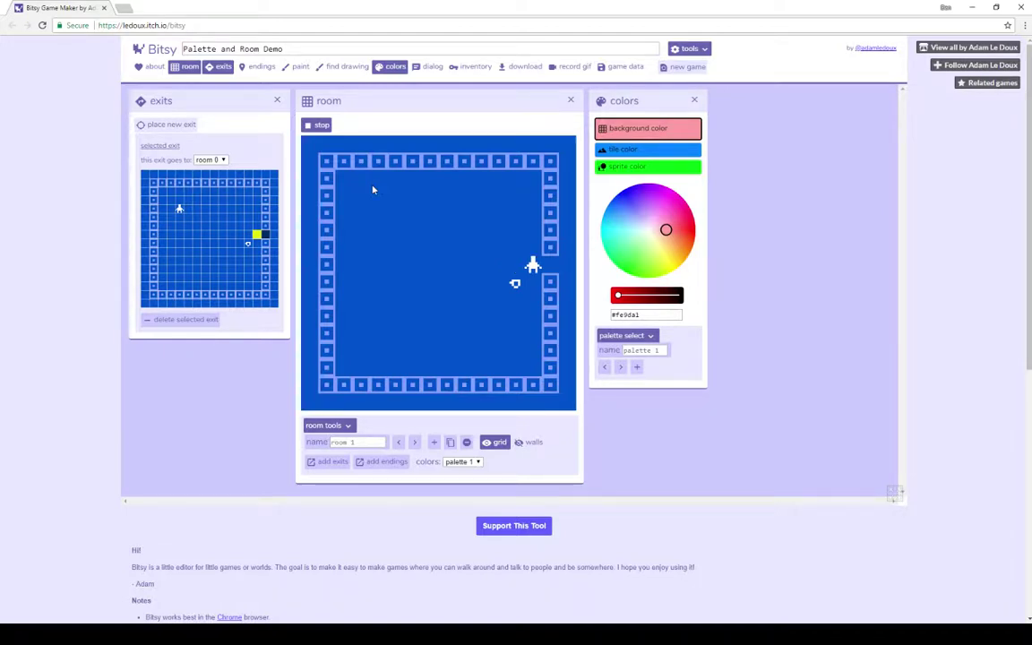
{"action": "key", "text": "Right"}
{"action": "key", "text": "Right"}
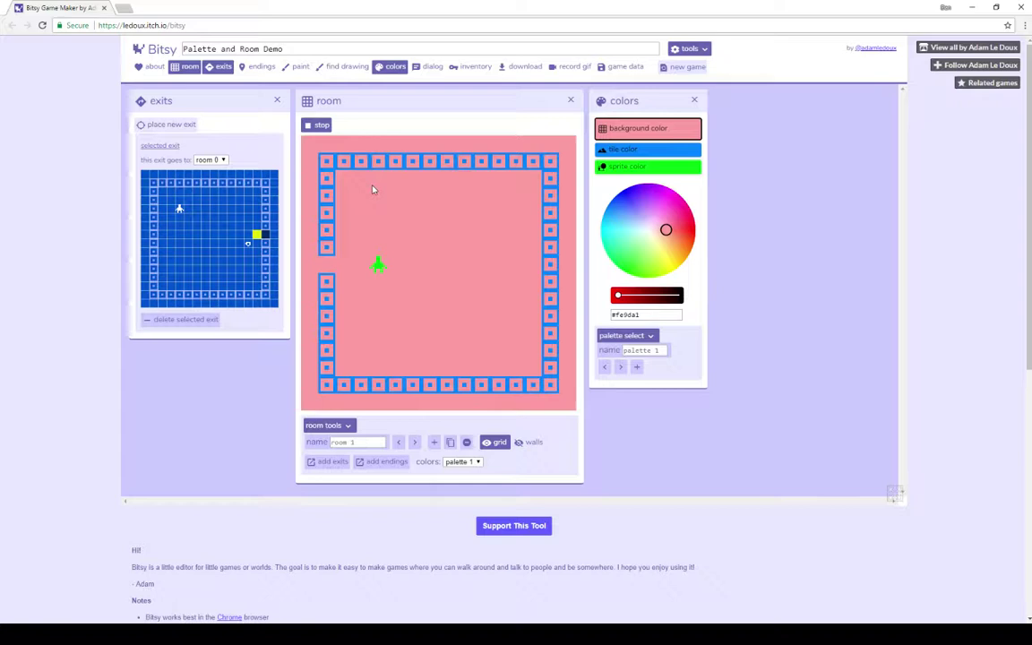
{"action": "key", "text": "Left"}
{"action": "key", "text": "Left"}
{"action": "key", "text": "Left"}
{"action": "key", "text": "Left"}
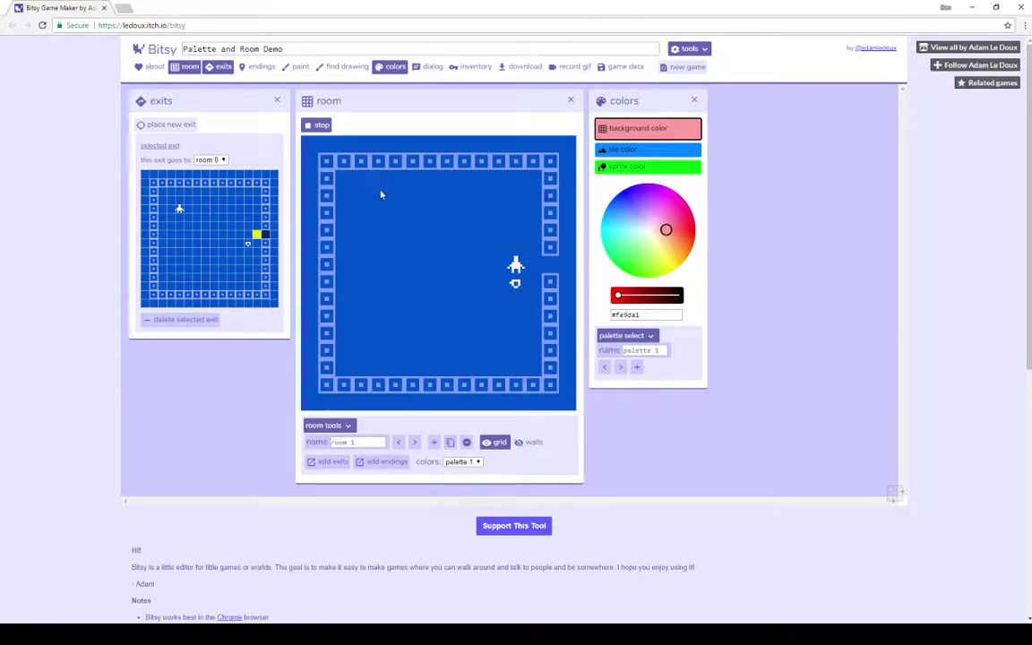
Stop the playtest, go back to room 0, and hide the exits panel.
{"action": "left_click", "coordinate": [317, 125]}
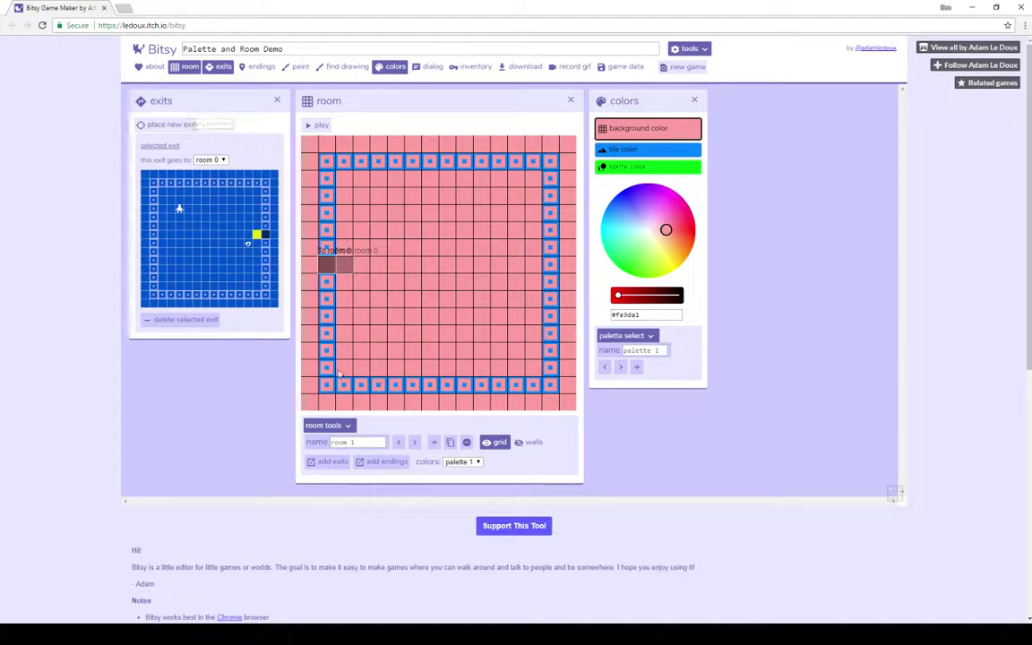
{"action": "left_click", "coordinate": [399, 442]}
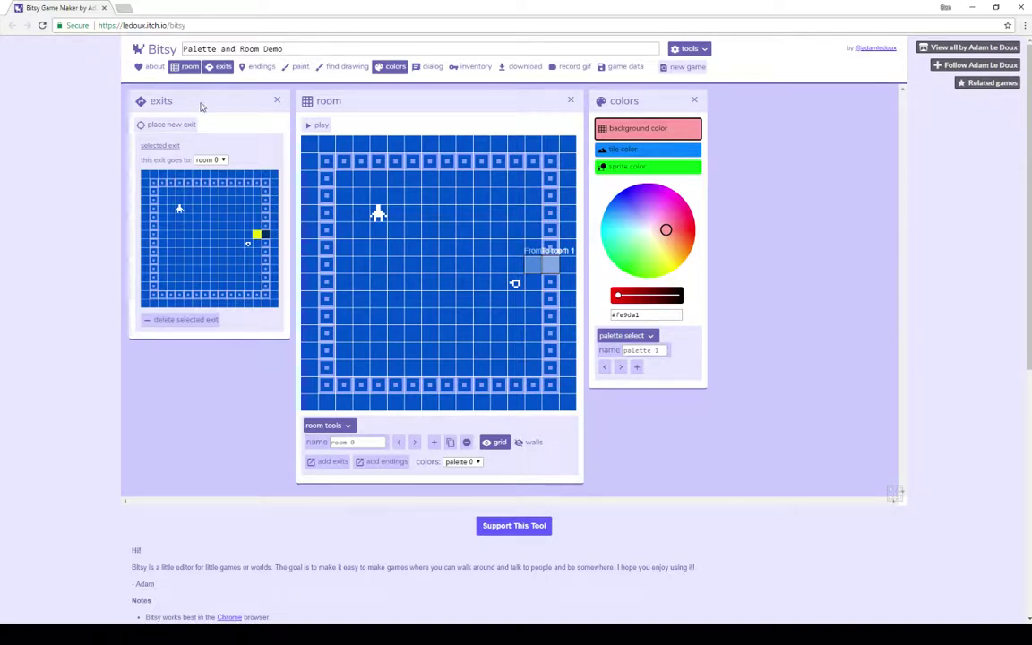
{"action": "left_click", "coordinate": [276, 100]}
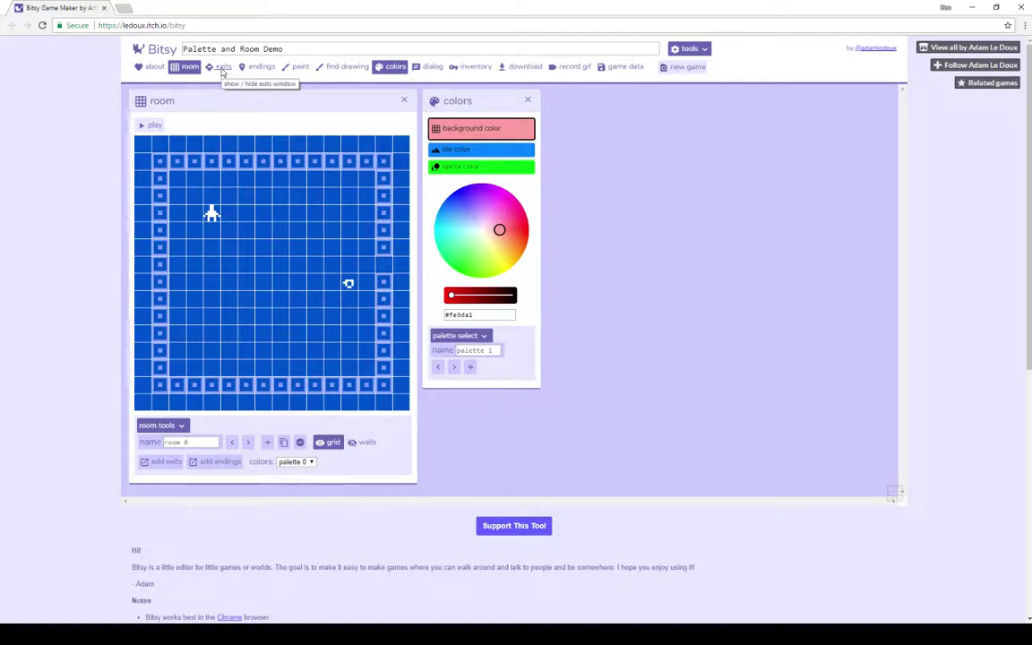
{"action": "left_click", "coordinate": [222, 69]}
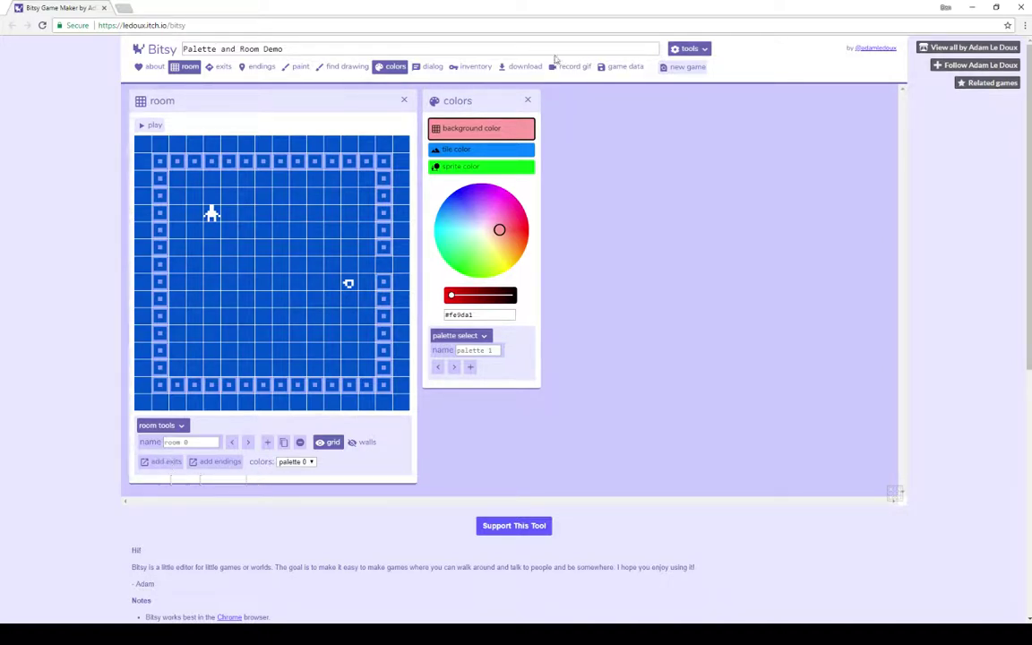
Show the exits panel and select room 0's right-wall exit to room 1.
{"action": "left_click", "coordinate": [221, 67]}
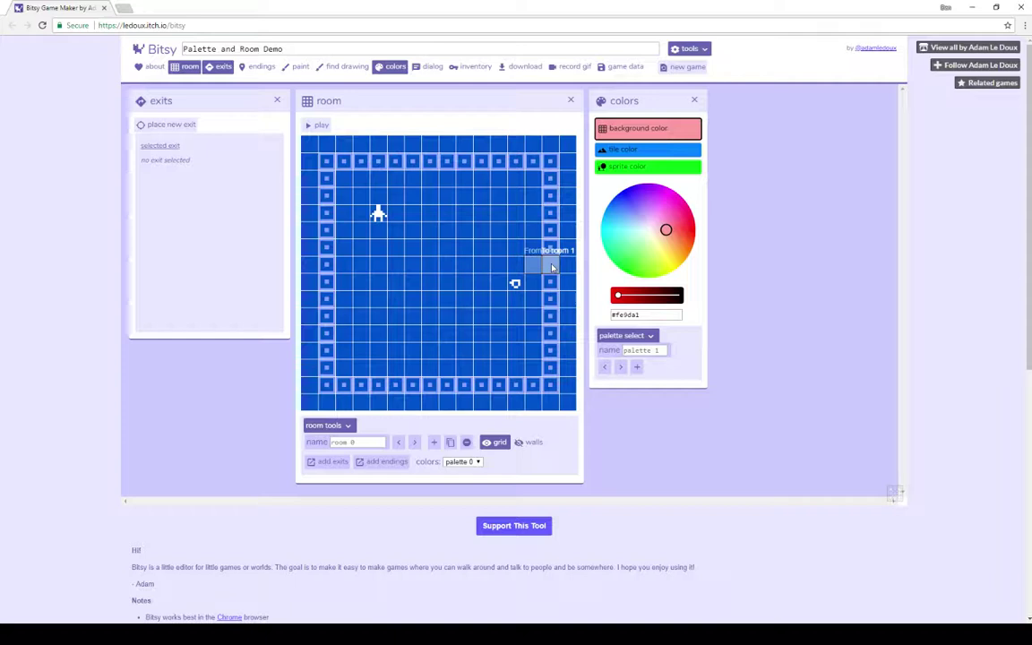
{"action": "left_click", "coordinate": [553, 268]}
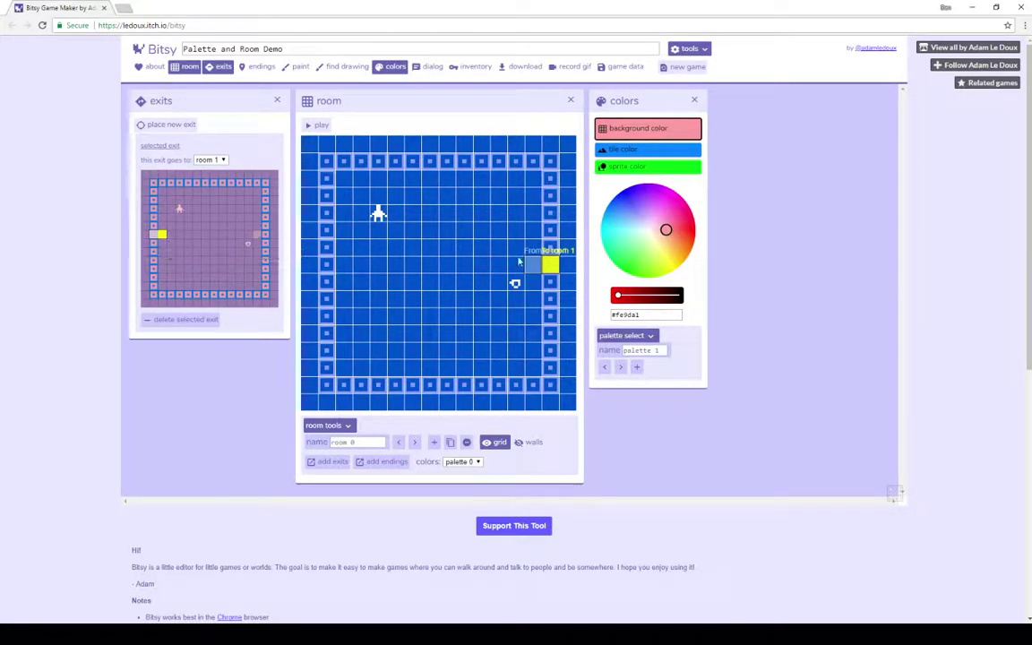
Go to room 1 and select its left-wall exit tile leading to room 0.
{"action": "left_click", "coordinate": [414, 444]}
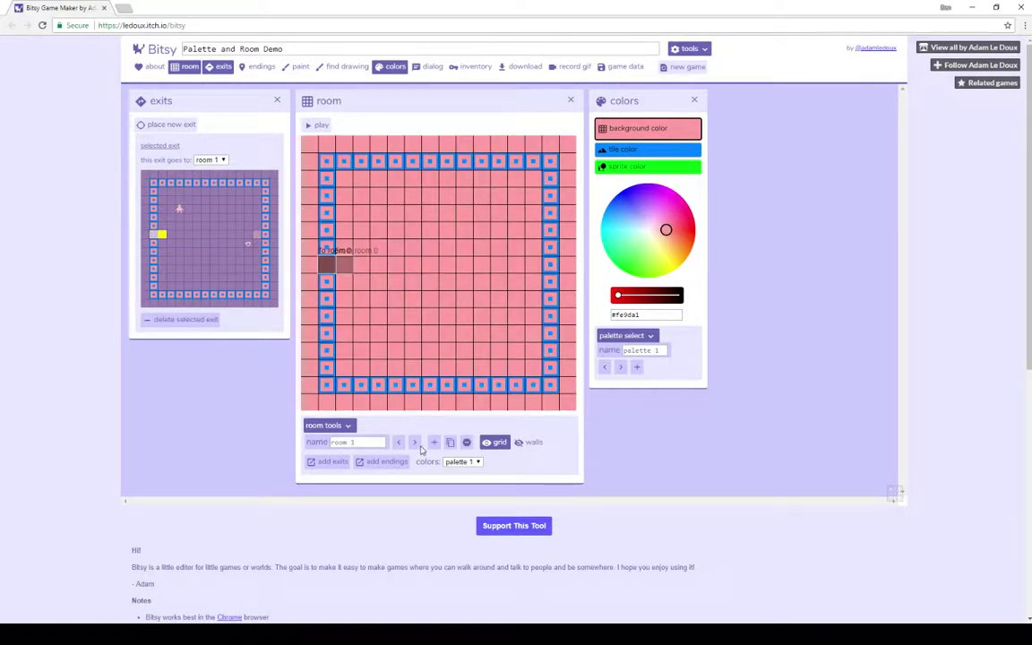
{"action": "left_click", "coordinate": [329, 262]}
{"action": "left_click", "coordinate": [328, 265]}
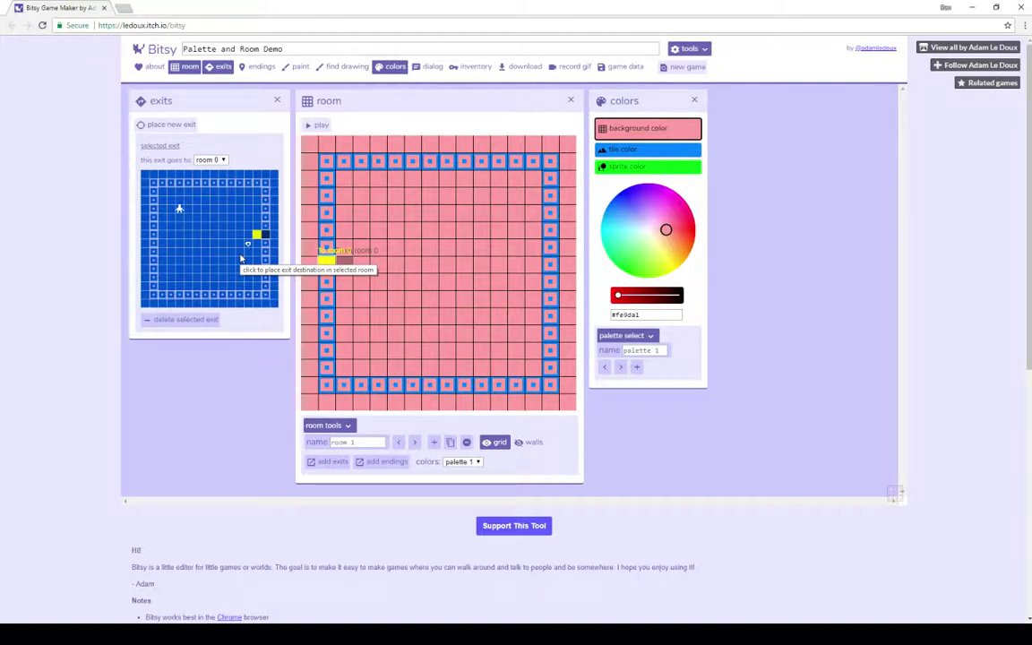
Open the 'this exit goes to' dropdown listing destination rooms.
{"action": "left_click", "coordinate": [224, 160]}
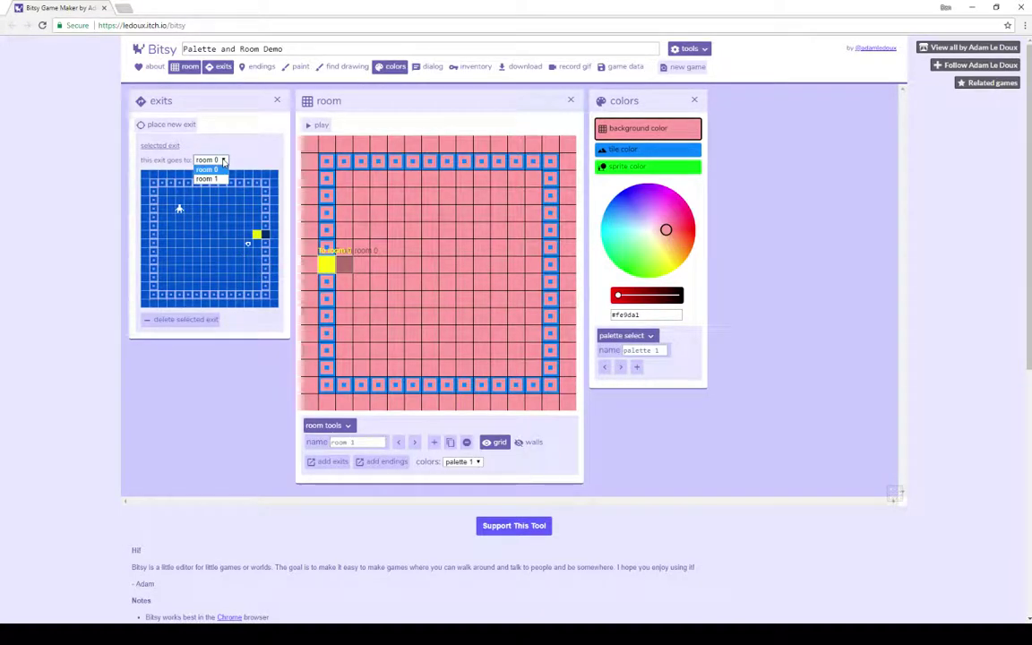